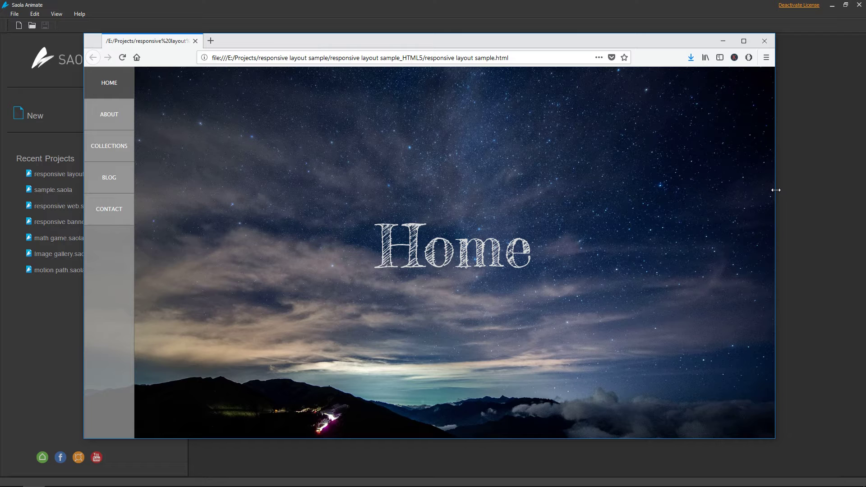
- Check the preview's hamburger menu at a narrow width, then widen Firefox and minimize it
left_click_drag(775, 190, 285, 225)
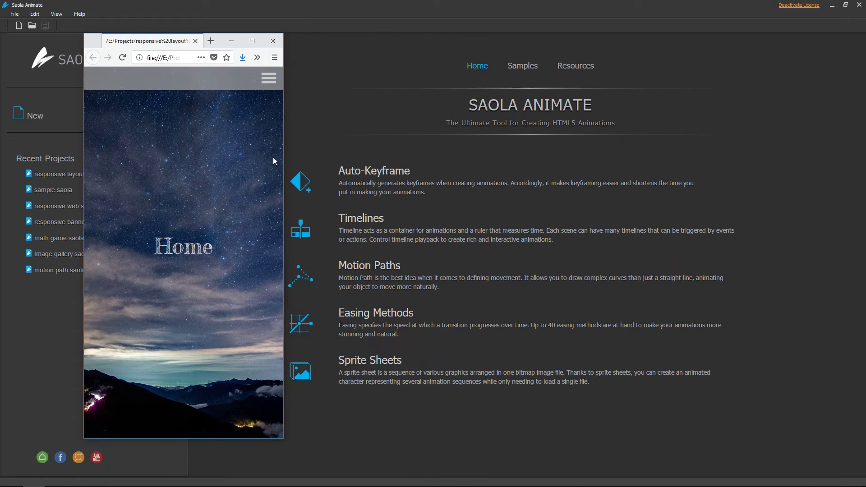
left_click(269, 83)
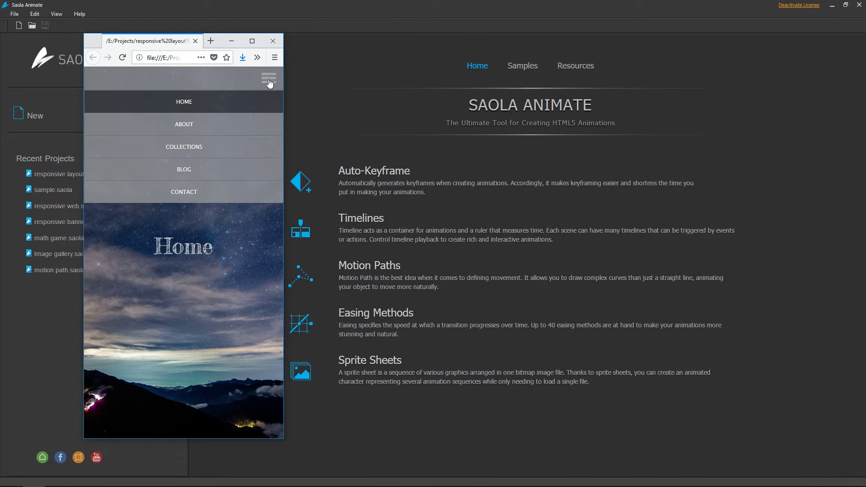
left_click(268, 82)
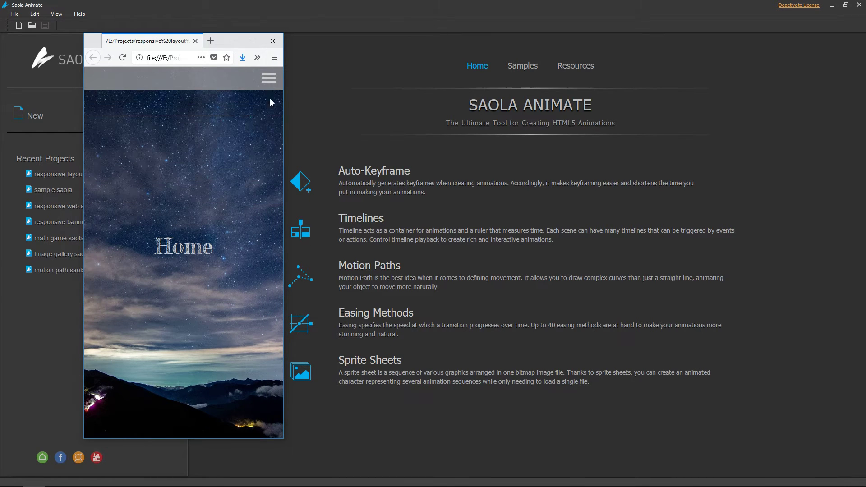
left_click_drag(283, 130, 771, 130)
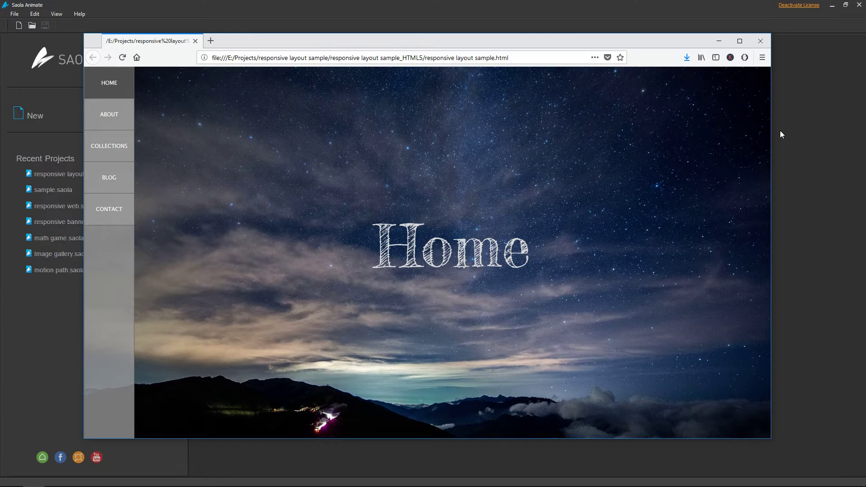
left_click(781, 134)
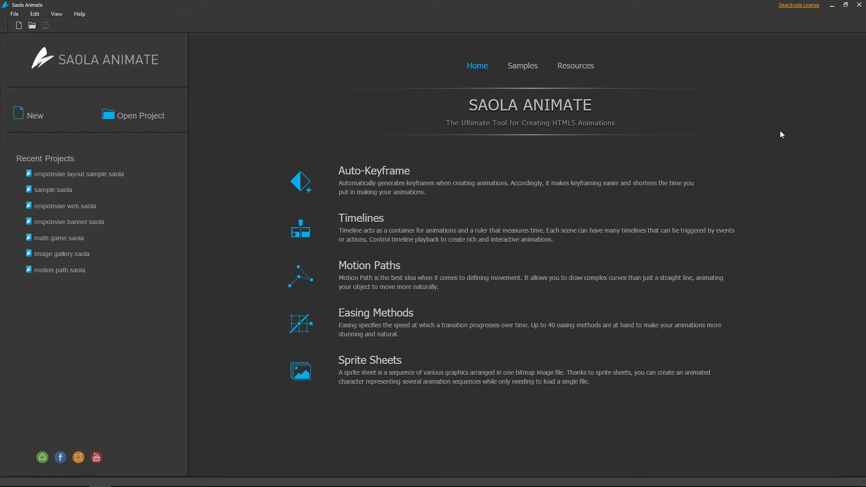
- Name a new project 'responsive sample', size it 1920 x 1080, and enable Responsive Layout
left_click(34, 117)
type("responsive sample")
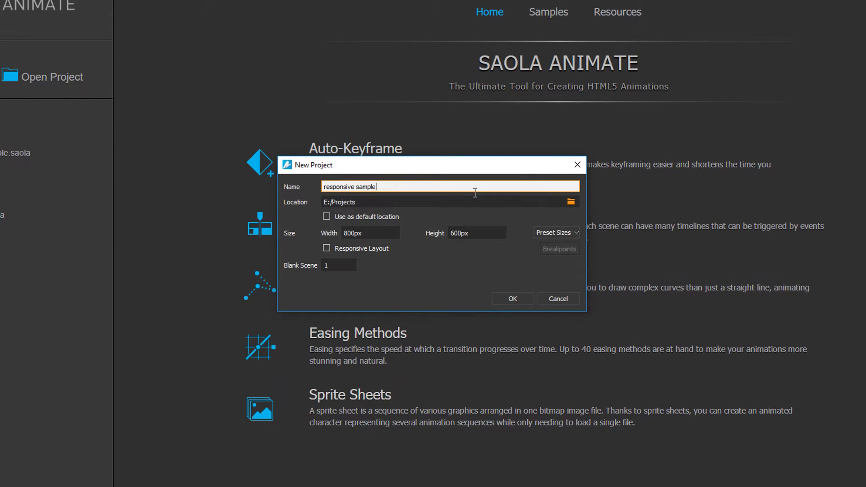
left_click(542, 233)
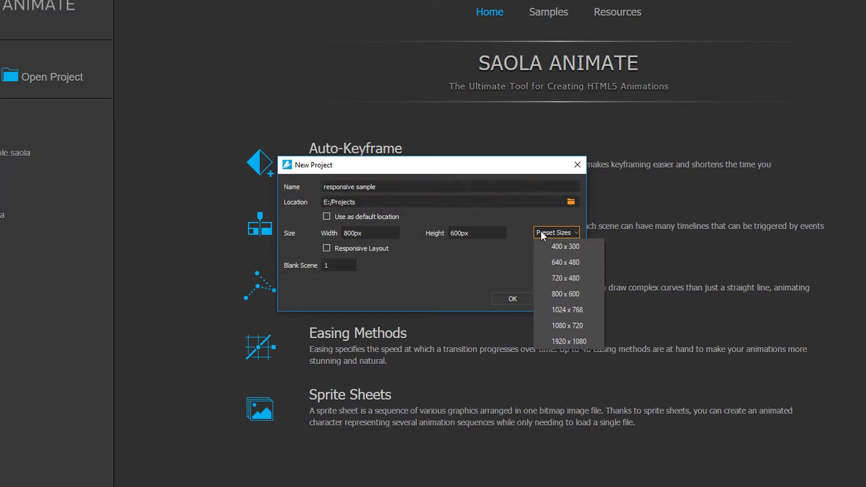
left_click(545, 341)
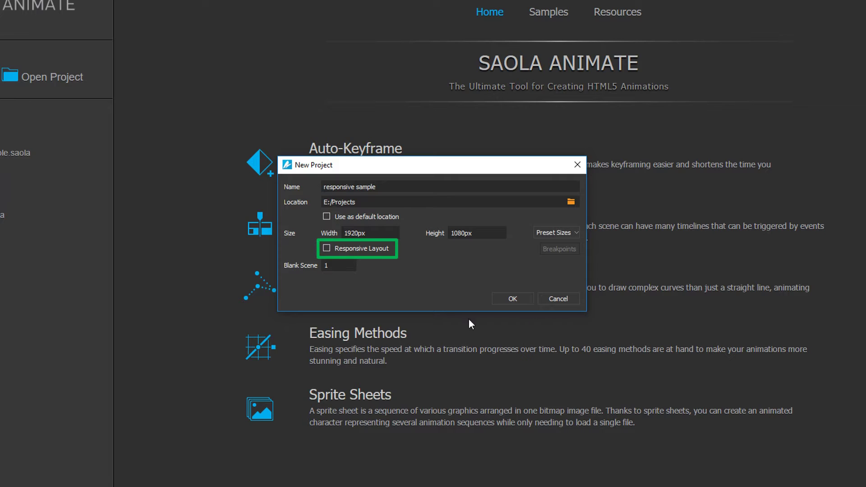
left_click(367, 247)
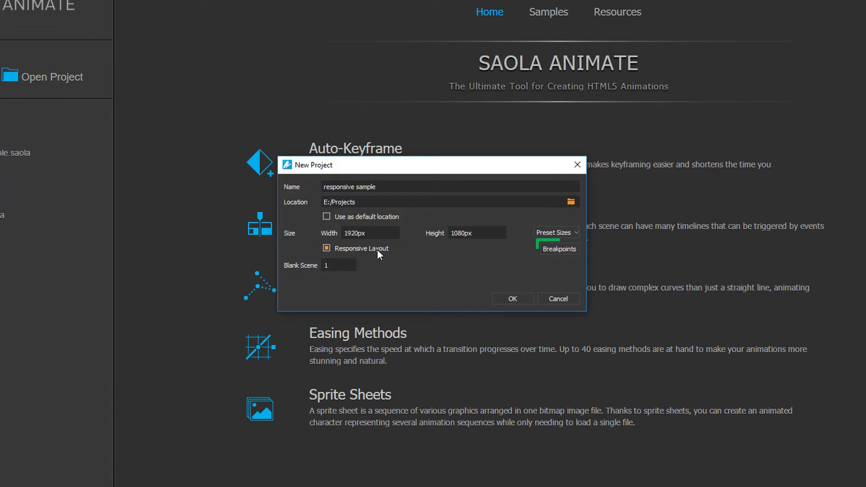
- Add horizontal breakpoints at 600, 900 and 1200 px
left_click(550, 253)
left_click_drag(295, 85, 274, 84)
type("600")
left_click(376, 88)
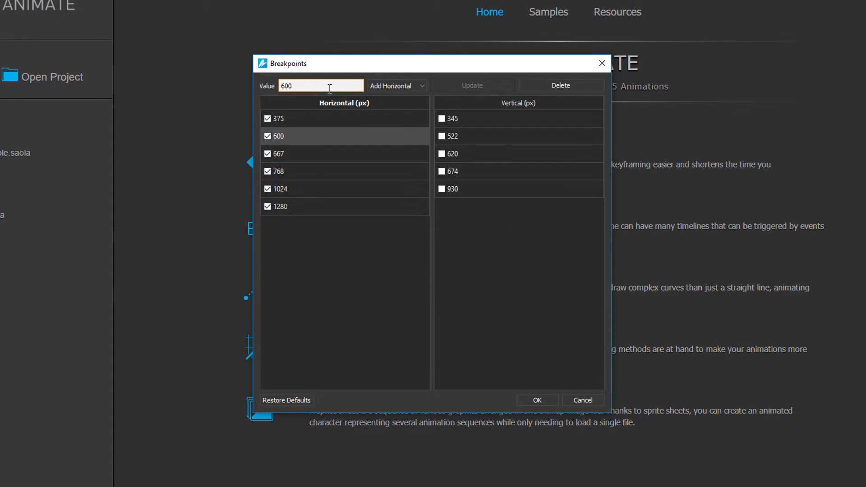
type("900")
left_click(375, 85)
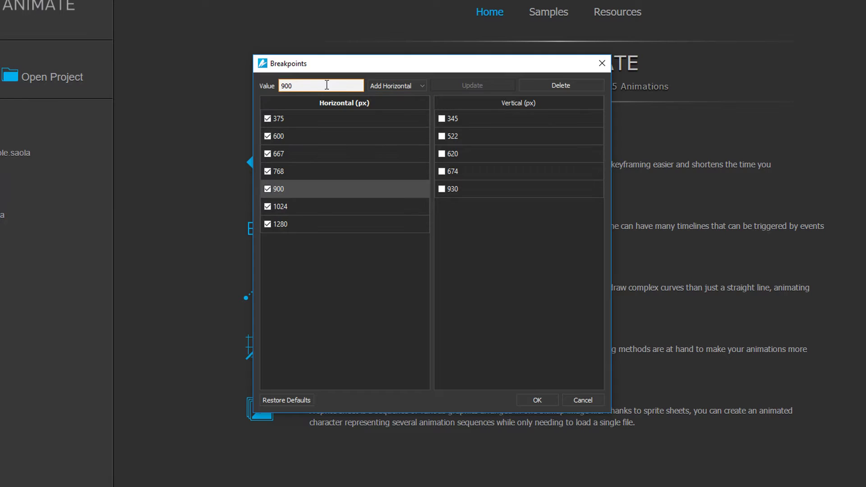
type("12")
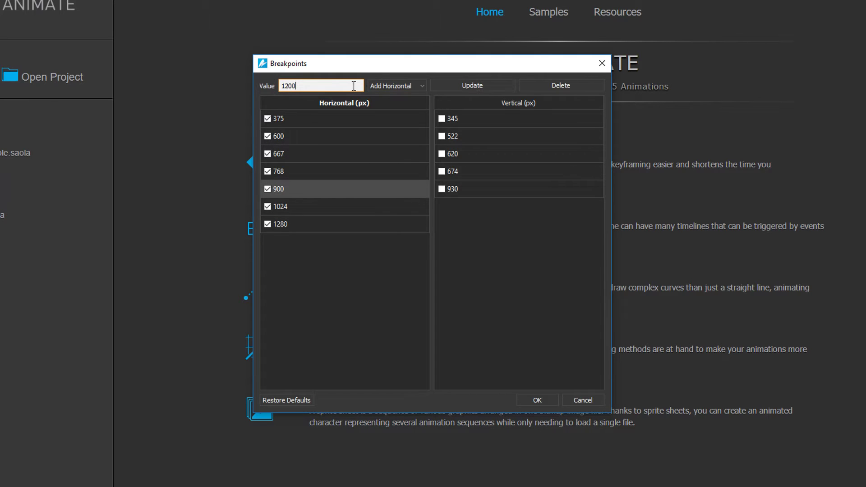
left_click(377, 86)
- Disable the 375, 667, 768, 1024 and 1280 px breakpoints and confirm the list
left_click(267, 118)
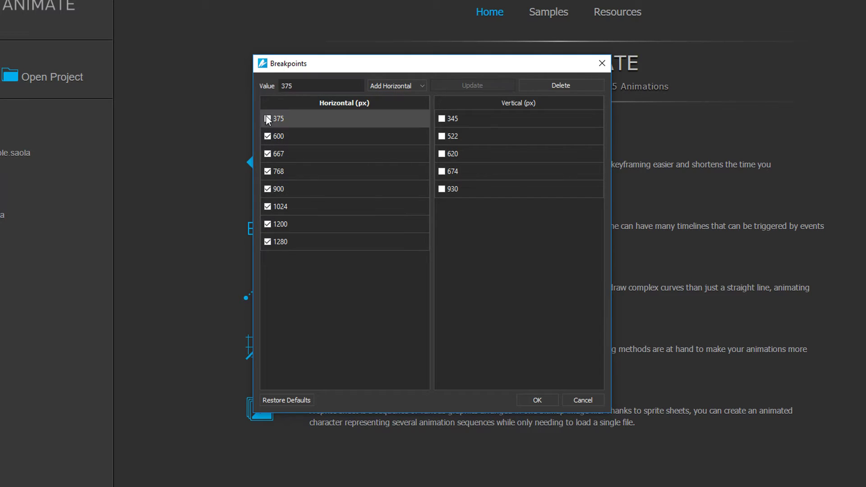
left_click(267, 154)
left_click(268, 171)
left_click(267, 207)
left_click(265, 242)
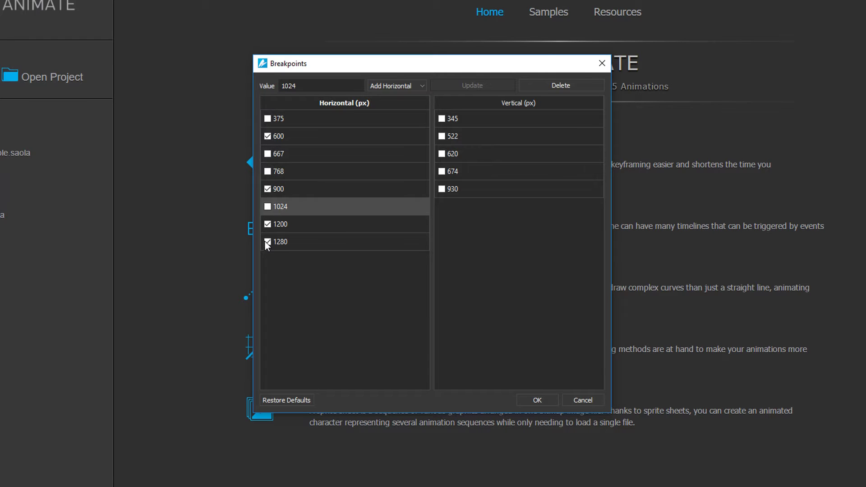
left_click(523, 399)
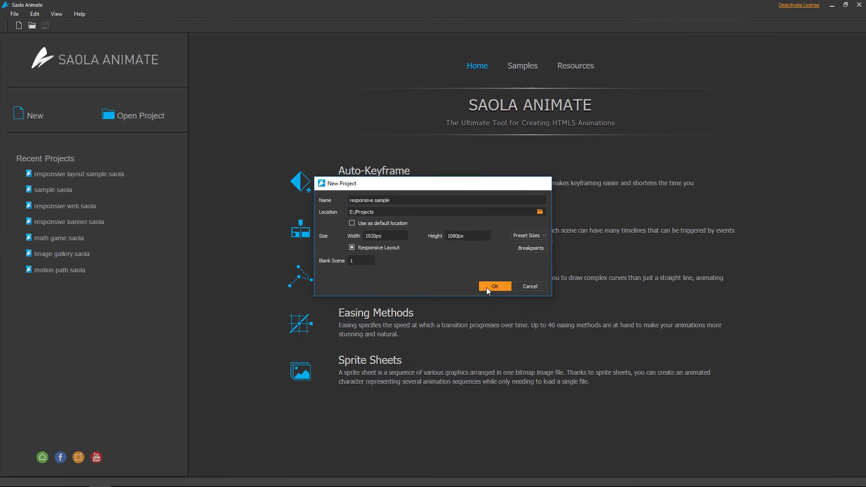
- Create the responsive sample project with these settings
left_click(491, 287)
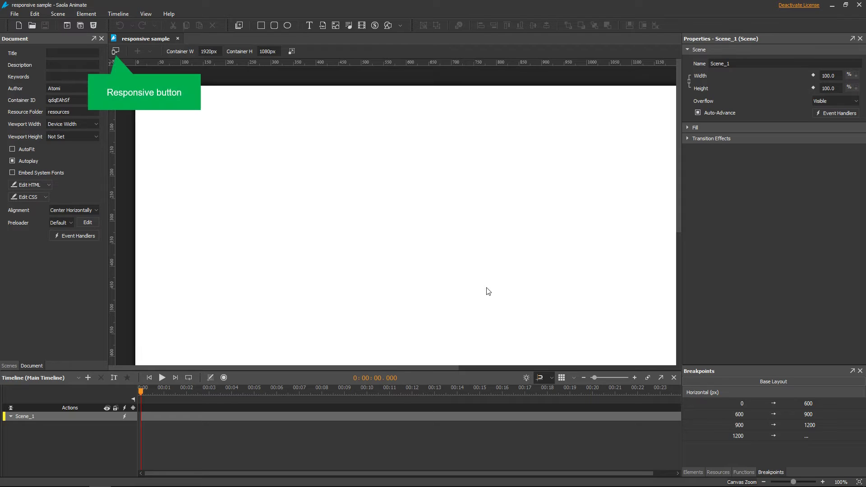
- Turn on responsive editing and add a 300 px horizontal breakpoint
left_click(116, 52)
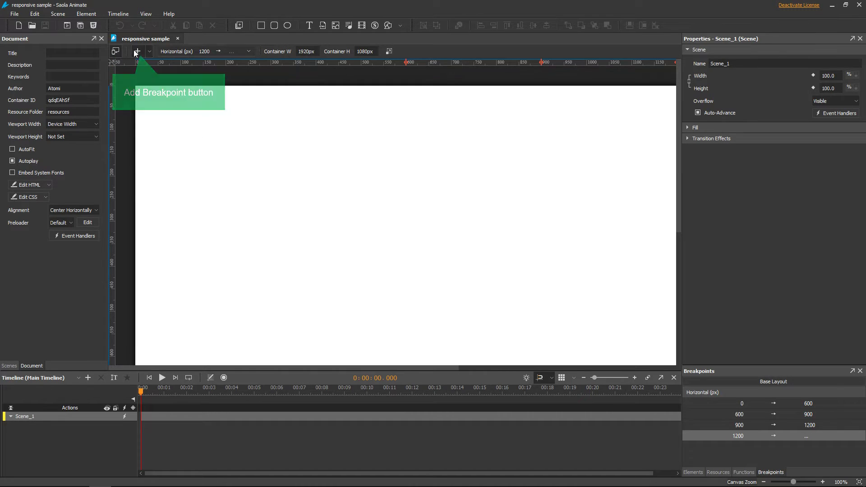
left_click(135, 50)
left_click(154, 64)
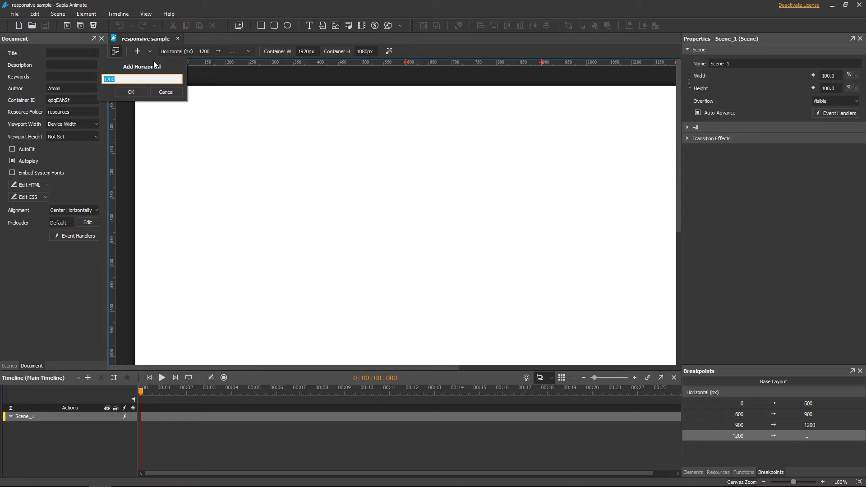
type("300")
left_click(143, 91)
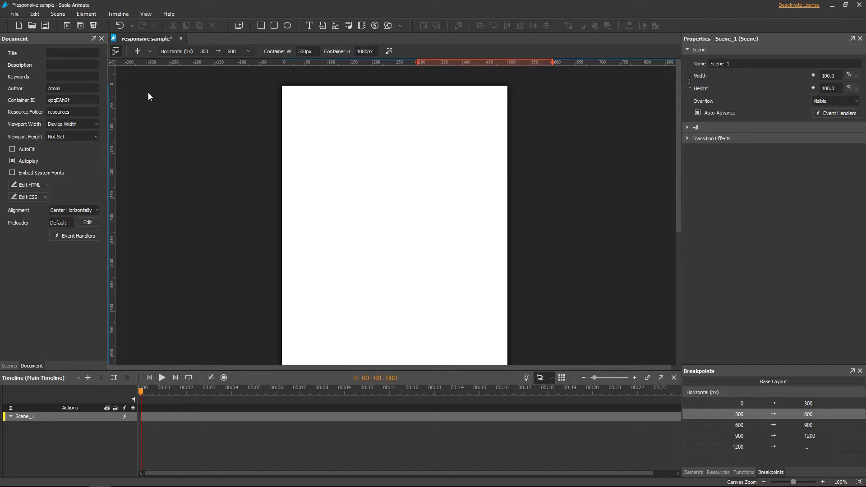
- Change the breakpoint's start to 400 px, then remove that breakpoint
double_click(205, 51)
type("400")
left_click(247, 51)
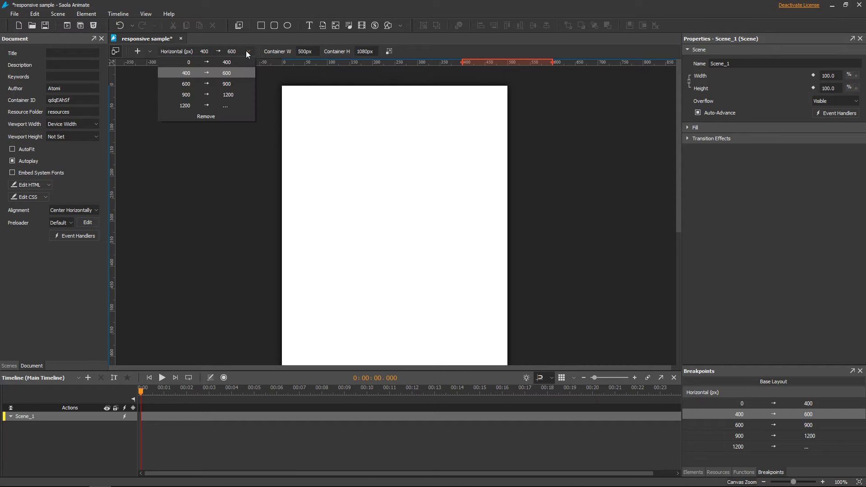
left_click(221, 116)
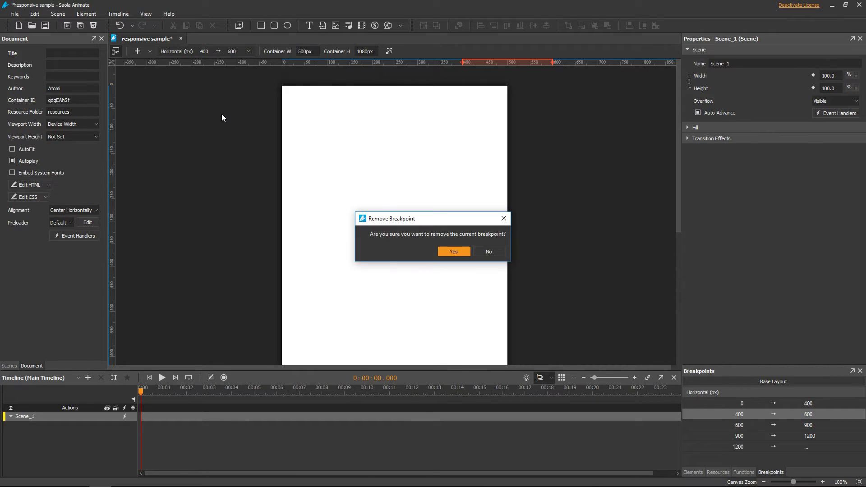
left_click(443, 251)
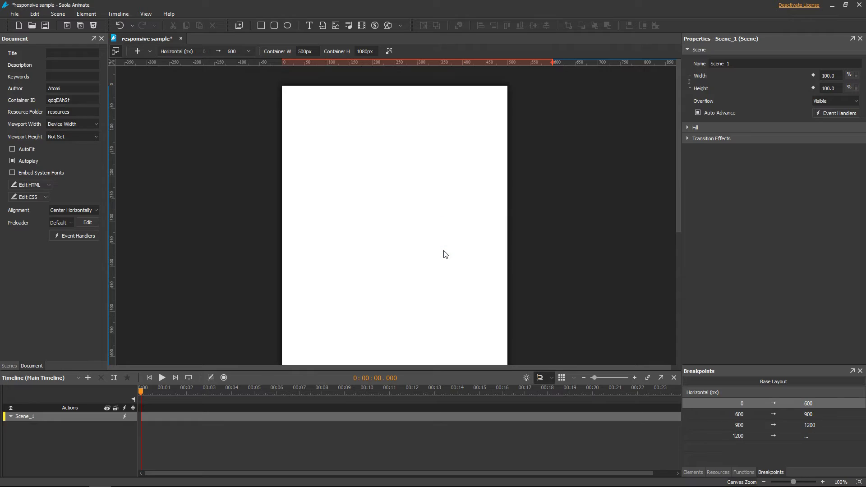
- Bring the Firefox preview back and narrow its window to watch the layout reflow
key("super+Tab")
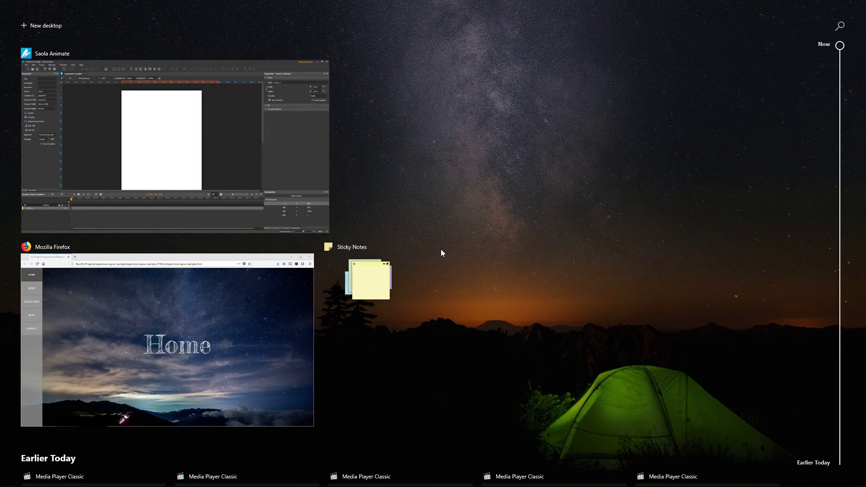
left_click(273, 299)
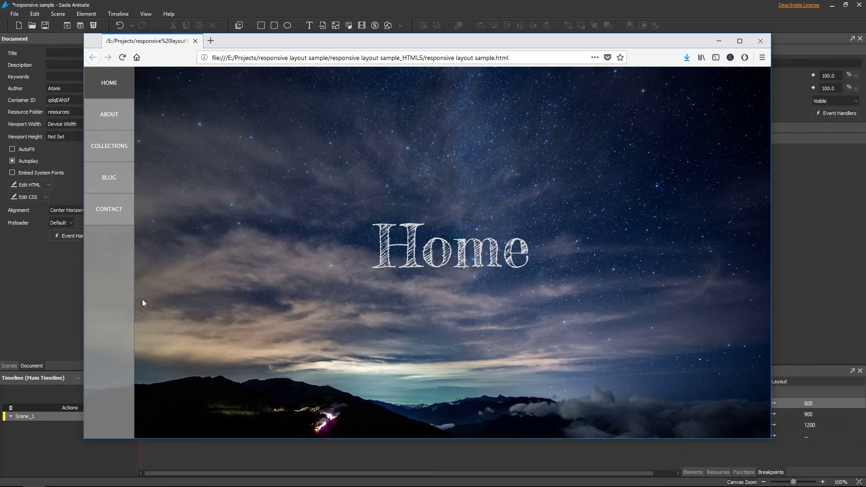
left_click_drag(83, 302, 129, 302)
- Back in Saola Animate, view the 0–600, 600–900, 900–1200 and 1200+ px layouts, then Base Layout
key("alt+Tab")
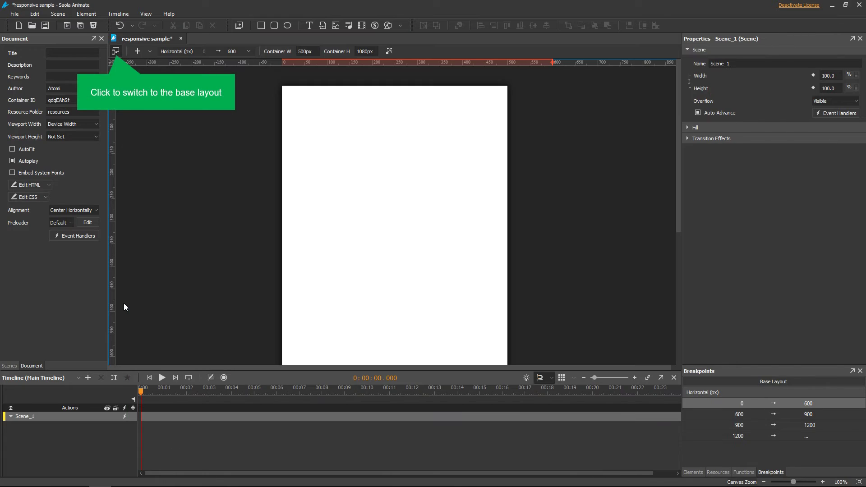
left_click(115, 52)
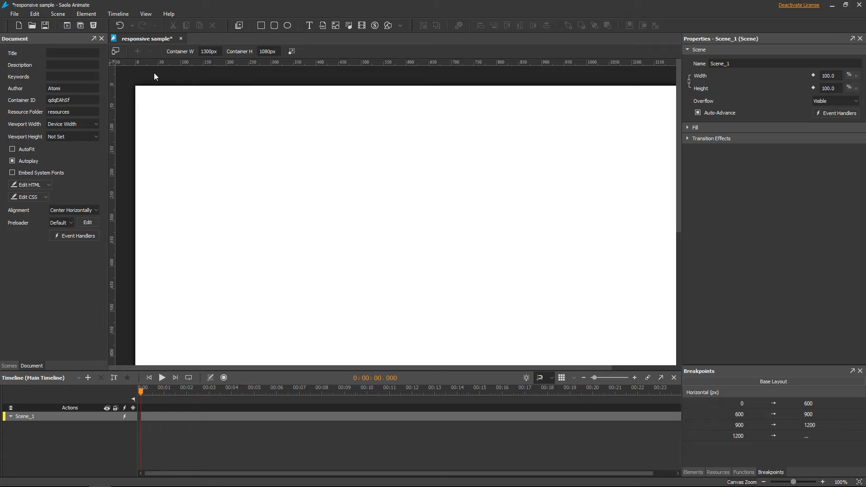
left_click(714, 402)
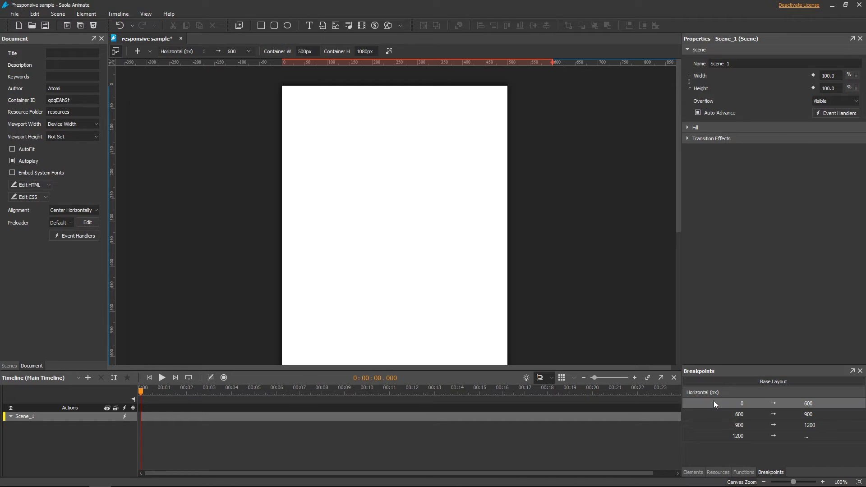
left_click(712, 413)
left_click(712, 425)
left_click(713, 434)
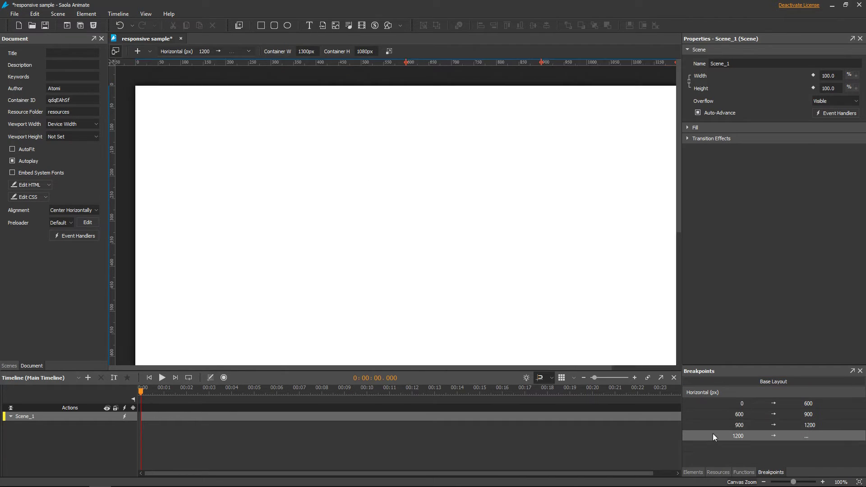
left_click(724, 382)
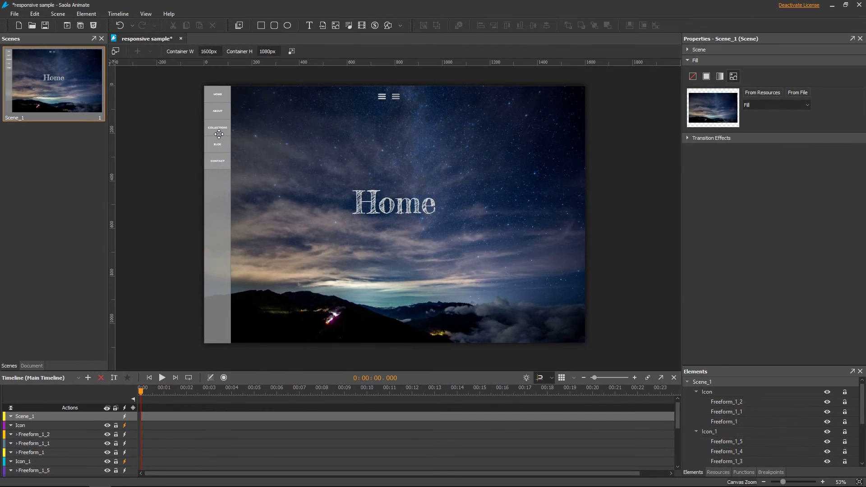
left_click(23, 174)
scroll(219, 134, "up", 5)
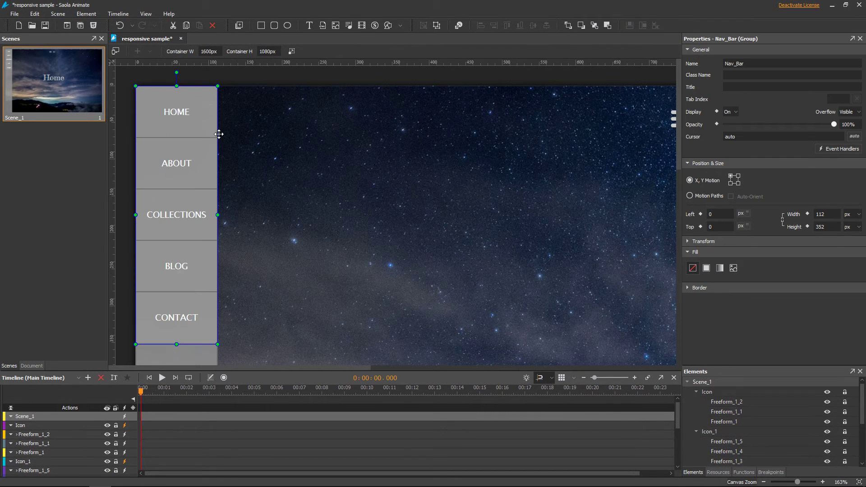
left_click(45, 377)
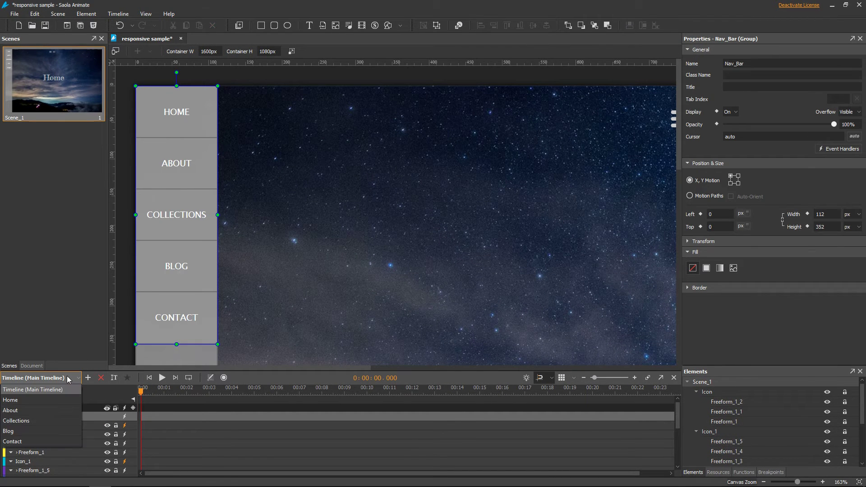
left_click(61, 396)
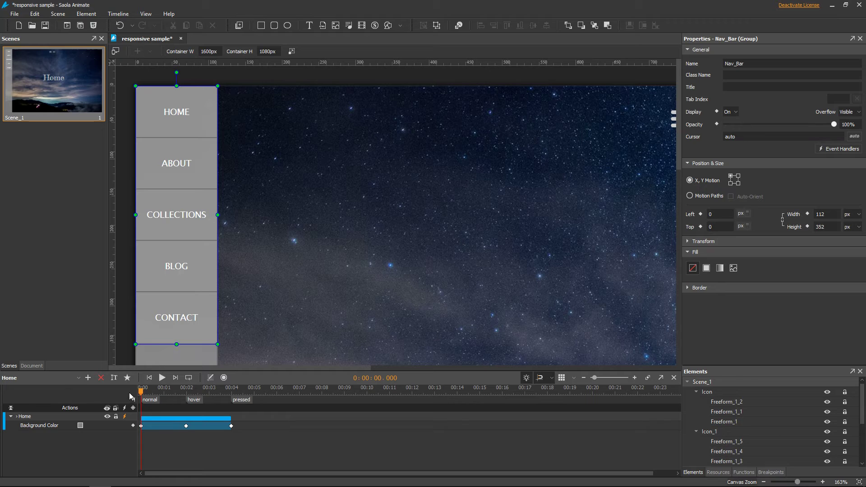
mouse_move(141, 391)
left_mouse_down()
mouse_move(228, 393)
mouse_move(134, 394)
left_mouse_up()
left_click(124, 416)
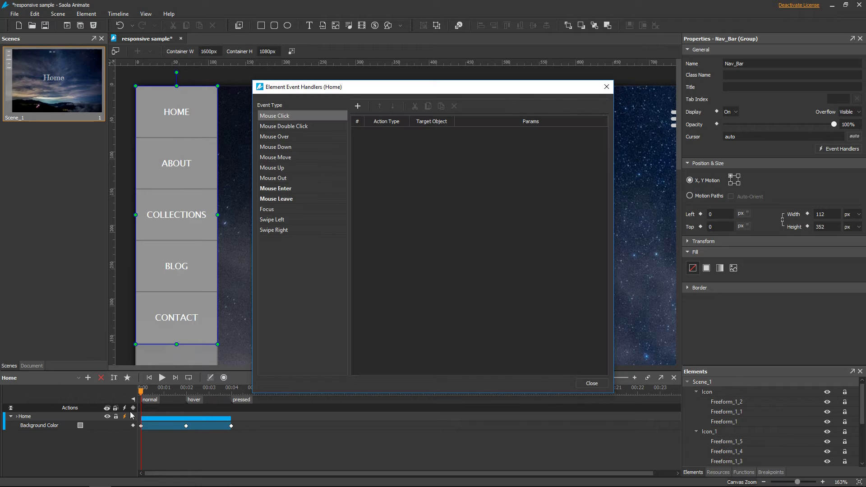
left_click(311, 199)
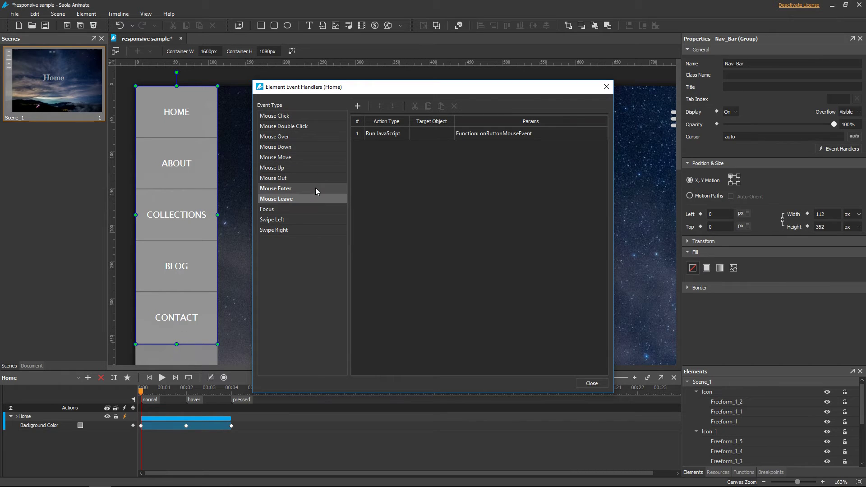
left_click(316, 189)
left_click(467, 134)
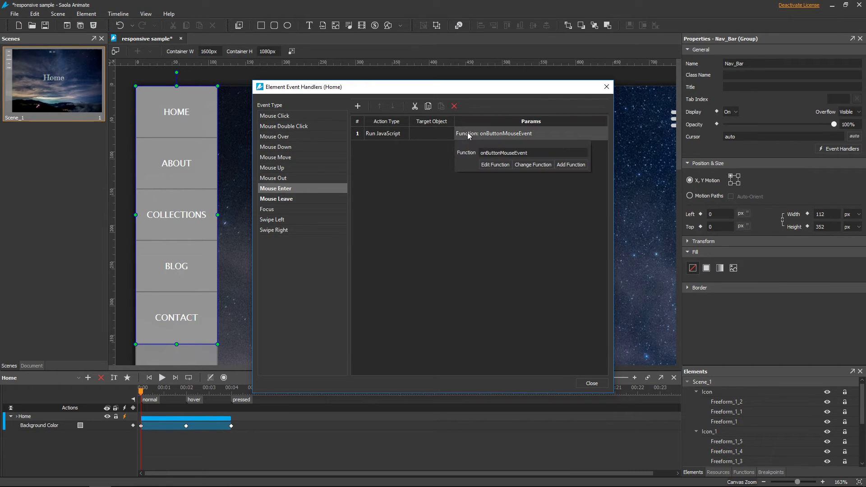
left_click(494, 165)
scroll(495, 167, "down", 4)
scroll(496, 168, "up", 4)
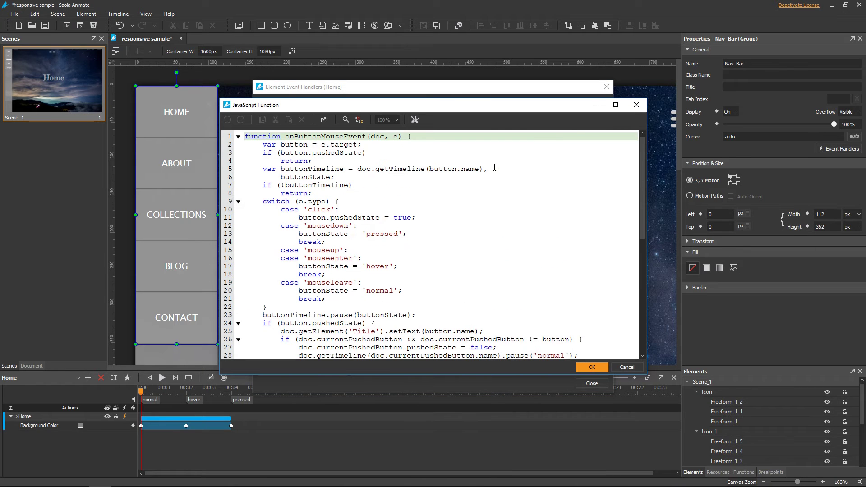
left_click(635, 104)
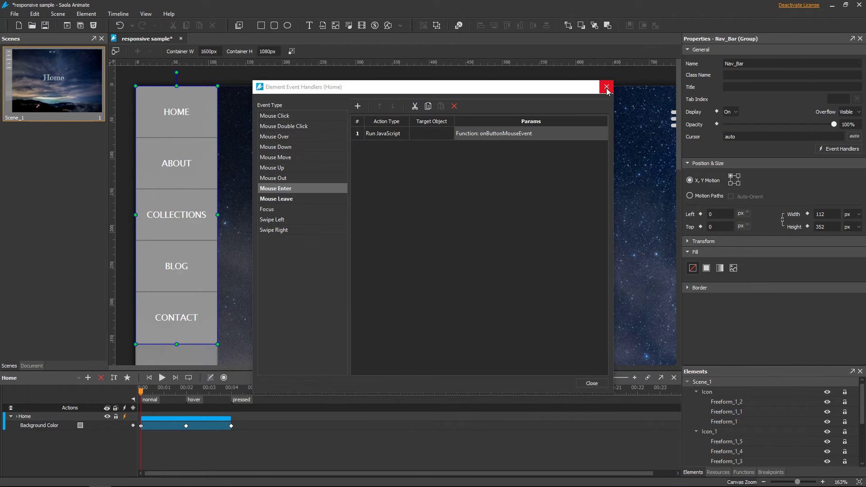
left_click(607, 86)
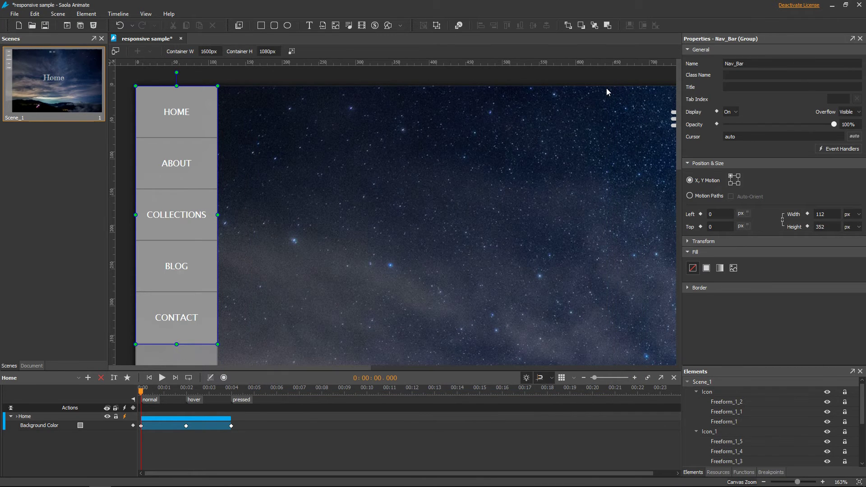
left_click(61, 384)
- On the Main Timeline, marquee-select both hamburger icons, Icon and Icon_1
left_click(60, 388)
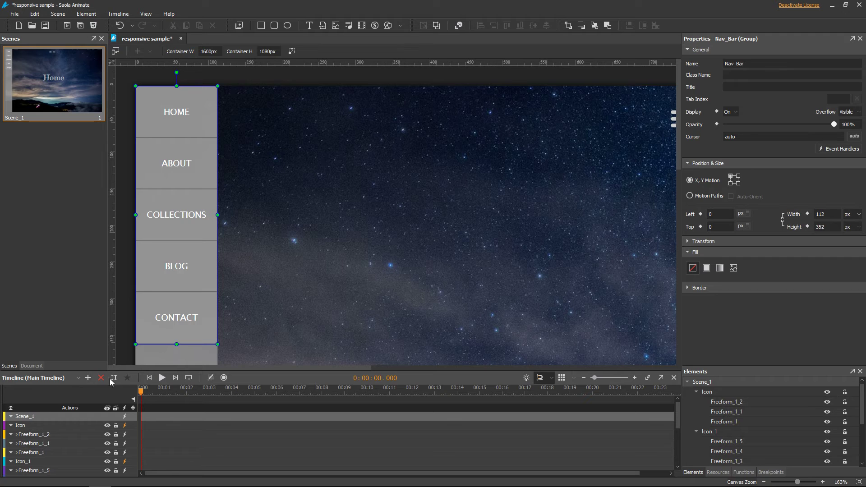
left_click_drag(169, 368, 313, 361)
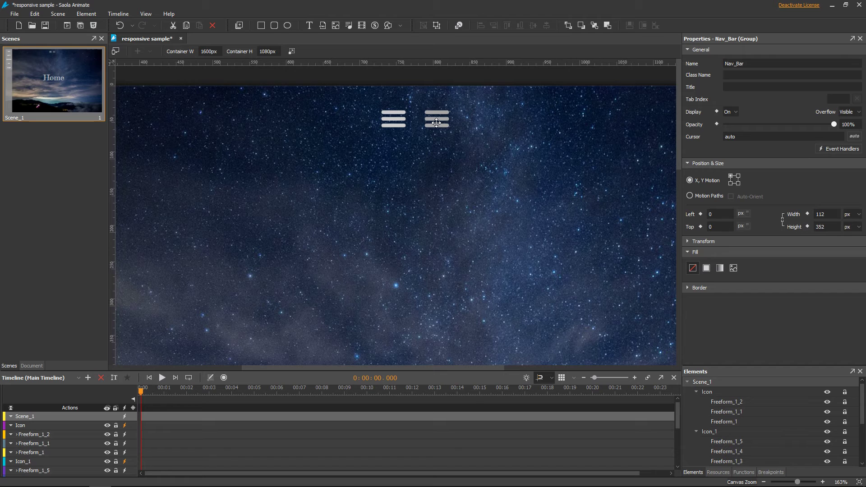
left_click_drag(469, 139, 385, 106)
- Set Display to Off for both selected hamburger icons
left_click(730, 112)
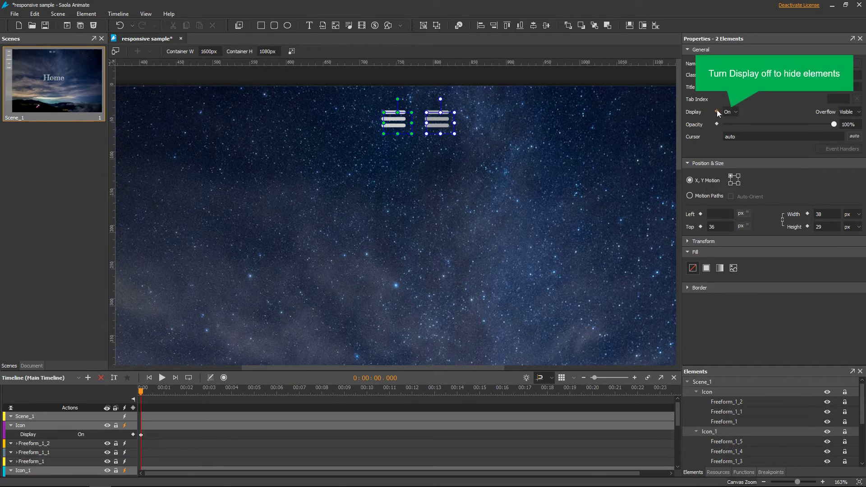
left_click(730, 121)
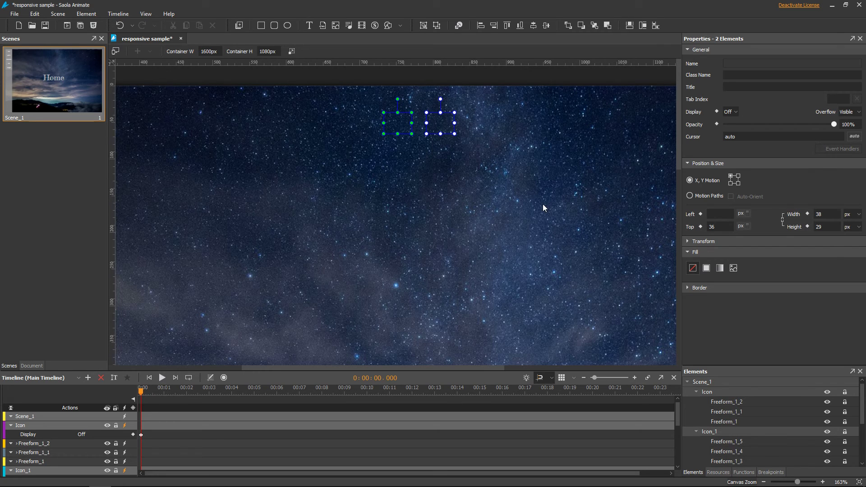
- Fit the page in view and switch Nav_Background's height unit to %, making it 100%
left_click(859, 482)
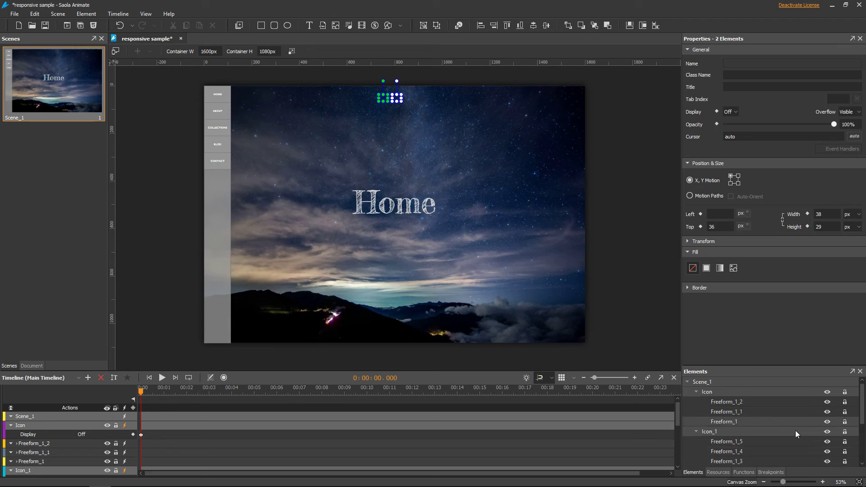
left_click(642, 301)
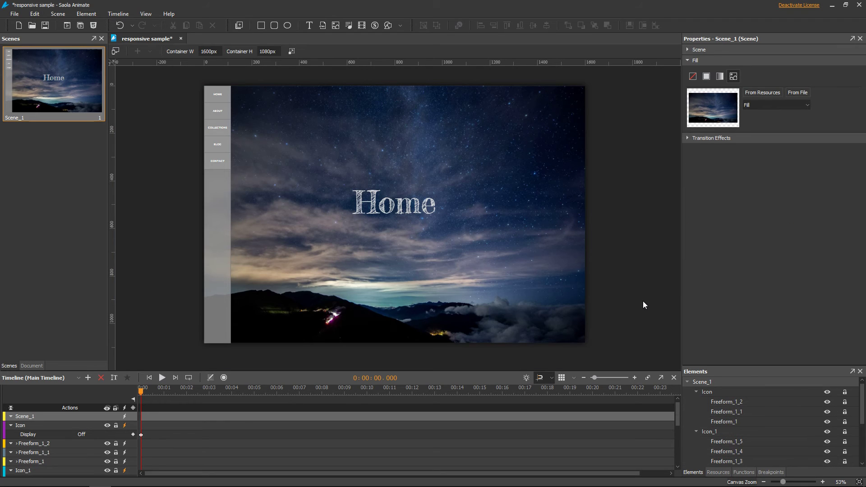
left_click(218, 256)
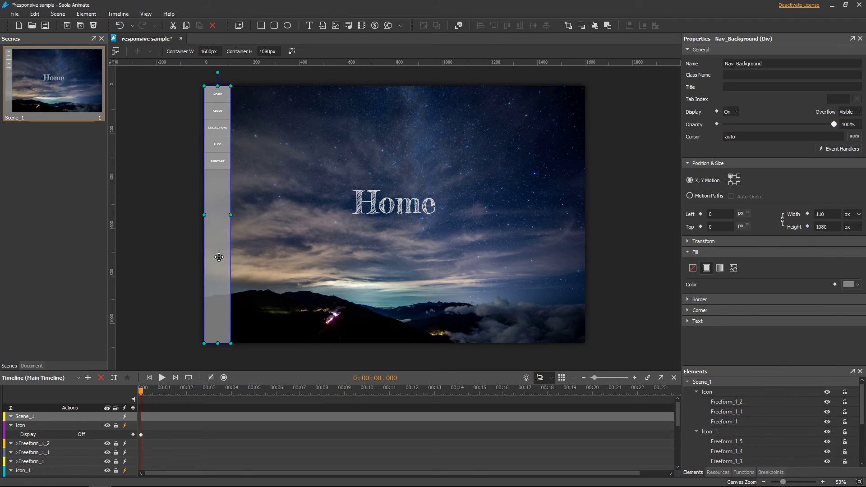
left_click(849, 228)
left_click(852, 251)
left_click(451, 209)
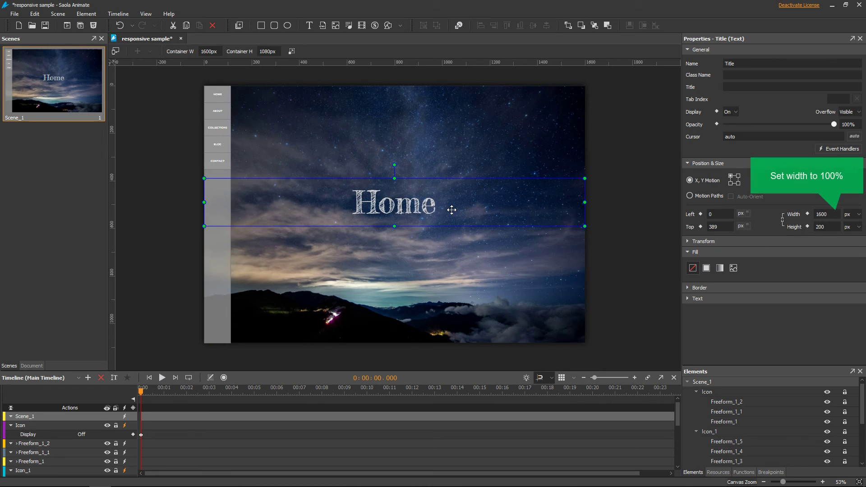
- Make the Home title 100% wide, switch its top offset to percent, and centre its text
left_click(851, 214)
left_click(850, 235)
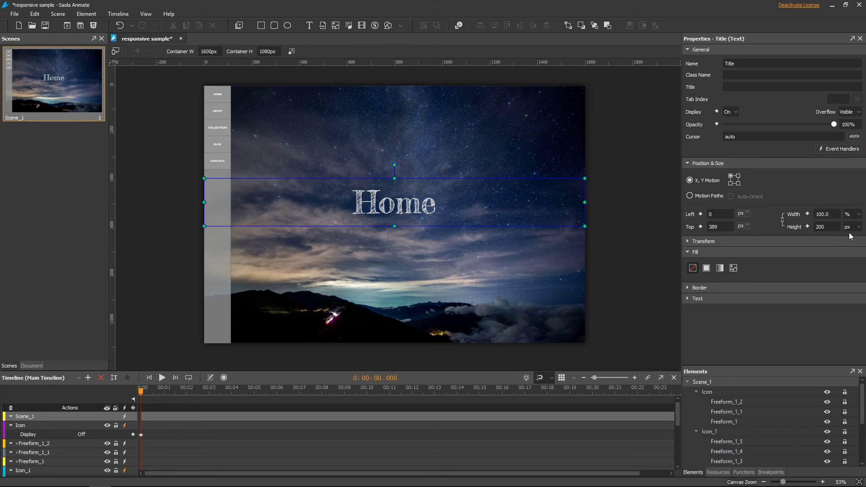
left_click(748, 227)
left_click(689, 299)
left_click(690, 253)
scroll(755, 271, "down", 1)
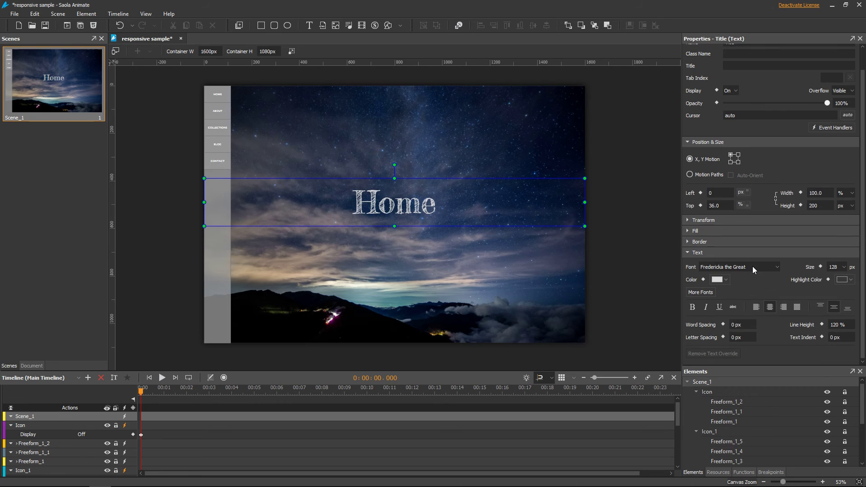
left_click(775, 309)
- Match the nav background's 110 px width with a 110 px text indent on the Home title
left_click(218, 238)
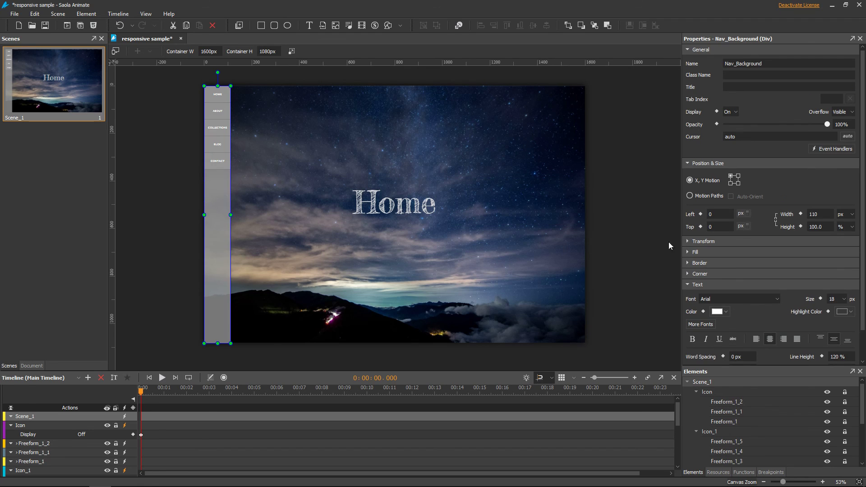
left_click(819, 215)
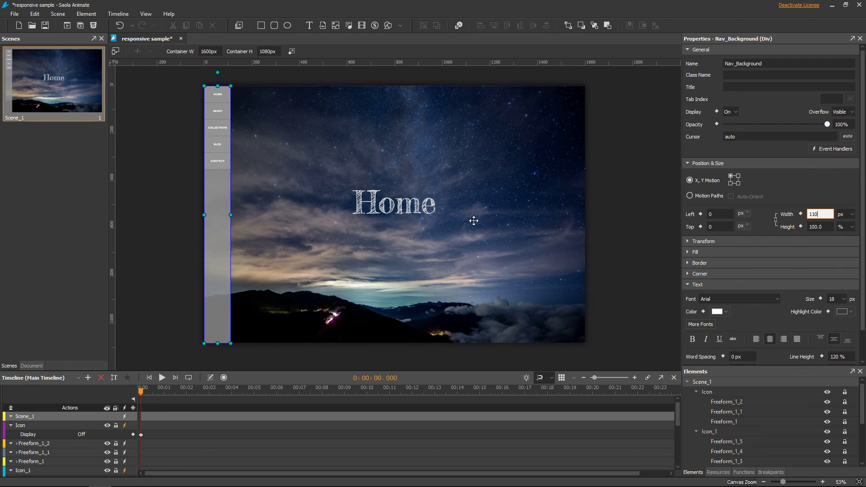
left_click(444, 207)
scroll(801, 273, "down", 1)
left_click(832, 338)
key("ctrl+a")
type("110")
key("Return")
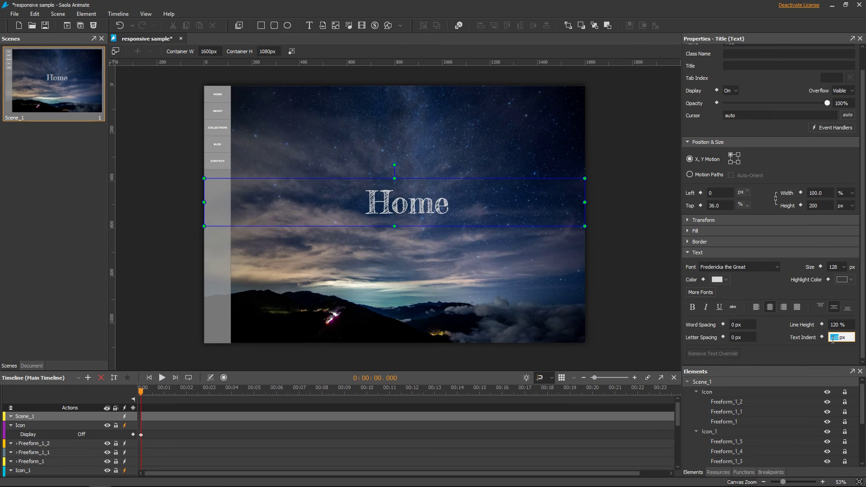
left_click(593, 215)
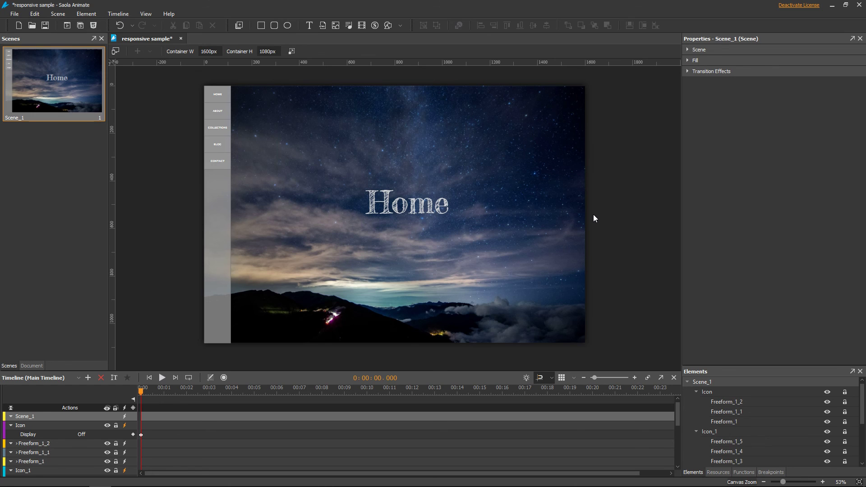
- Preview the layout in Firefox with F12 and narrow the window to check Home stays centred
key("F12")
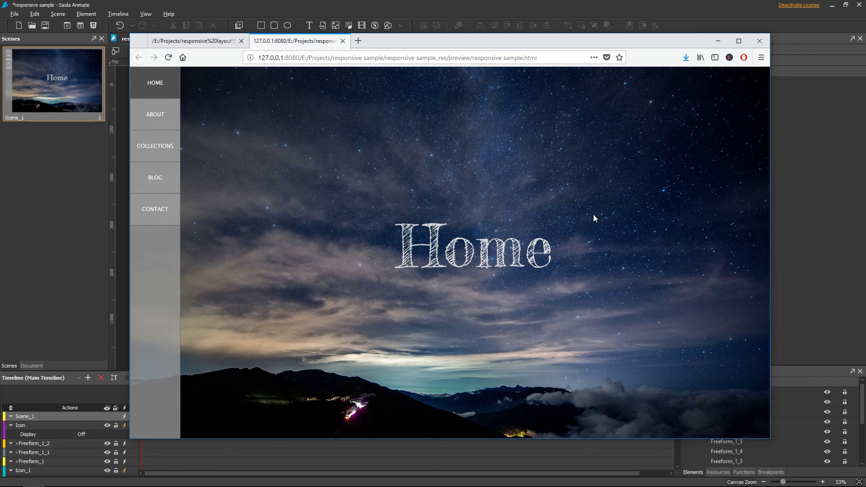
mouse_move(772, 226)
left_mouse_down()
mouse_move(816, 222)
mouse_move(606, 224)
mouse_move(760, 224)
left_mouse_up()
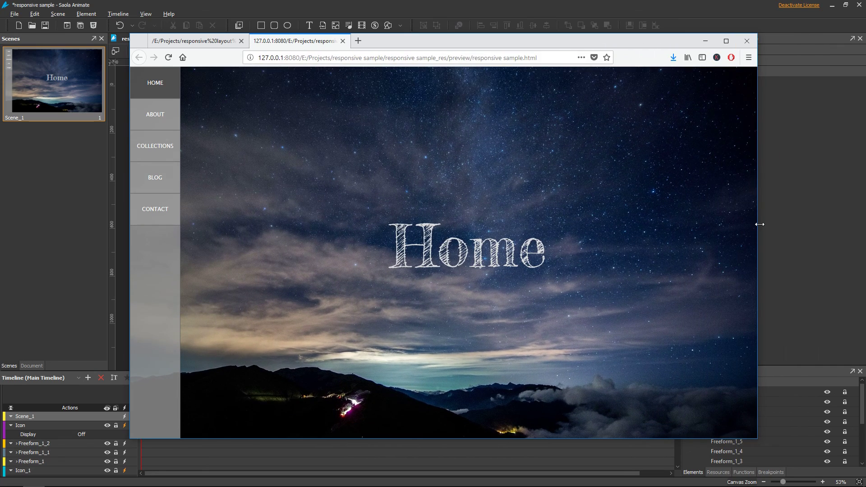